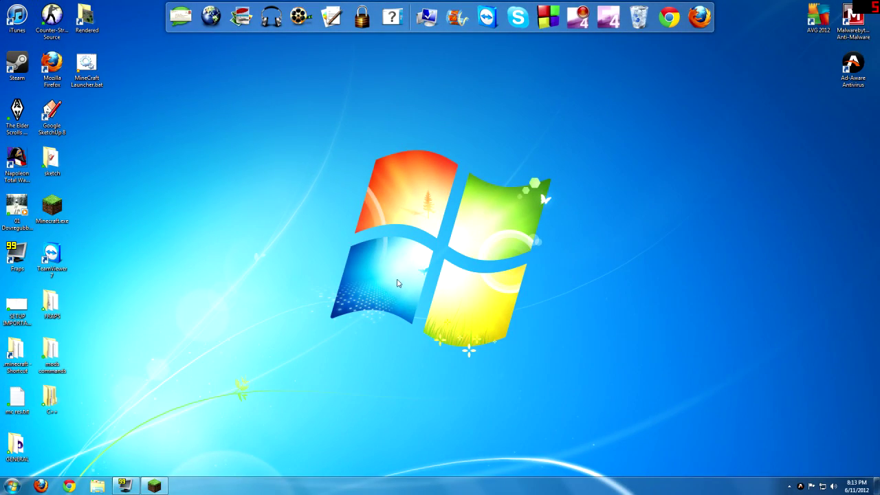
Log in to Minecraft with the remembered account and join the saved multiplayer server.
left_click(154, 486)
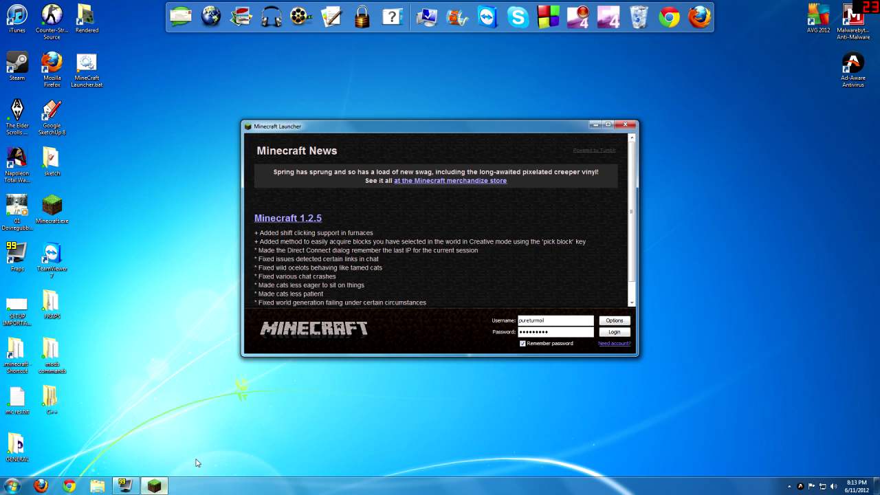
left_click(614, 333)
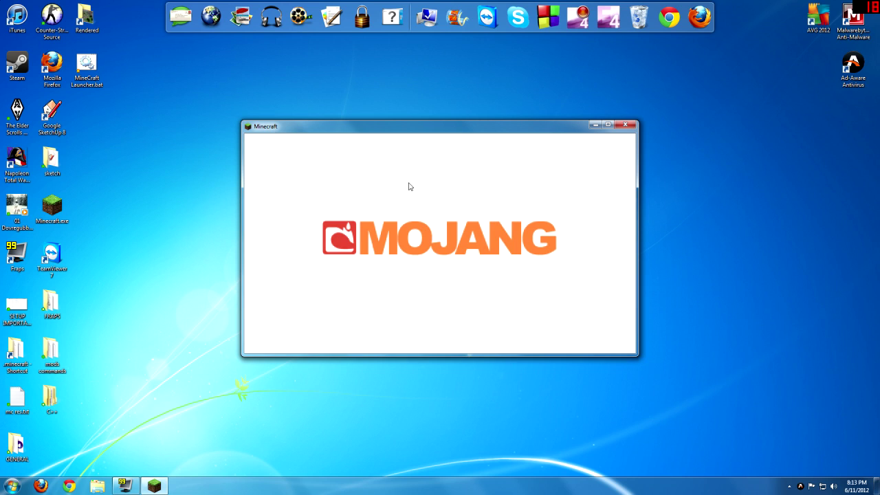
left_click(411, 259)
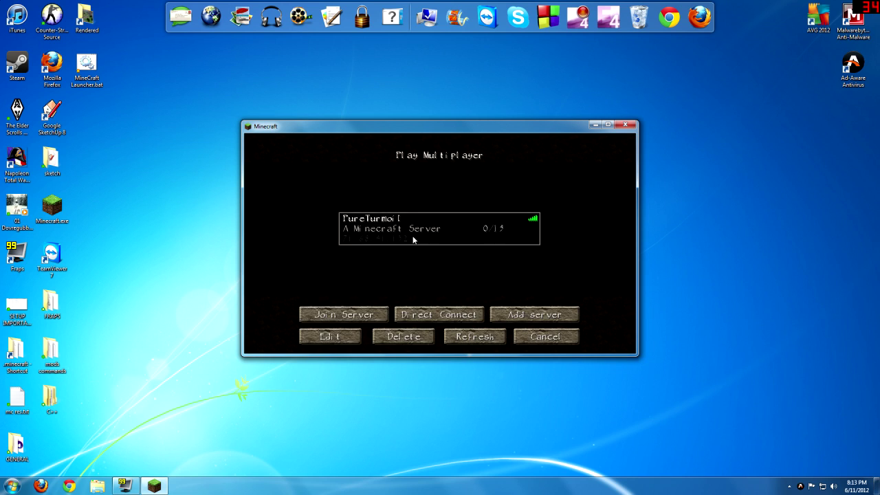
double_click(414, 239)
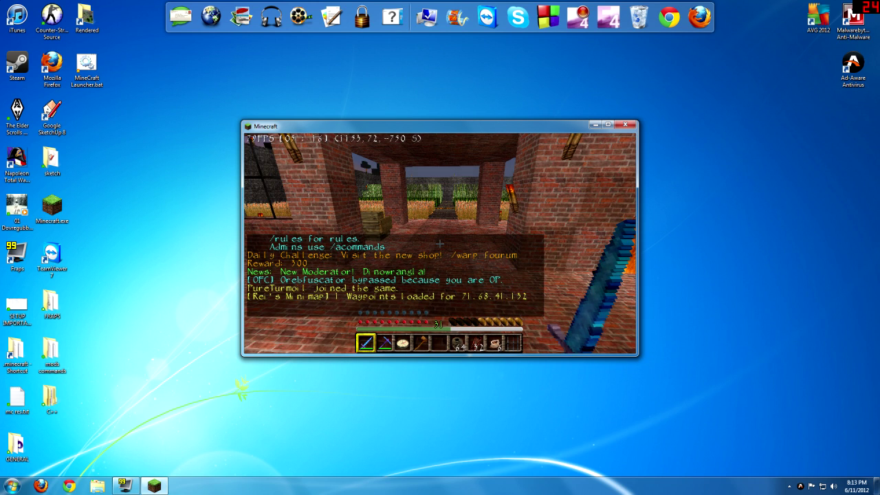
Check the memory use on the in-game debug screen, then disconnect from the server and quit Minecraft.
key("shift+F3")
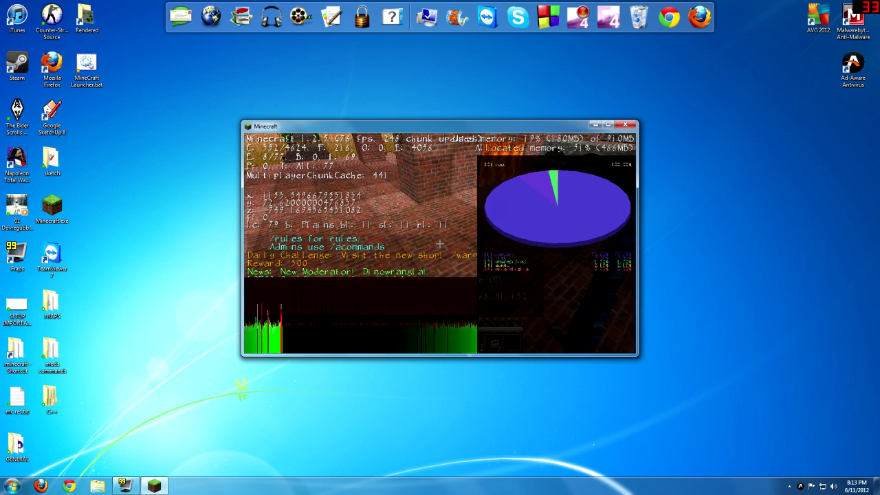
key("F3")
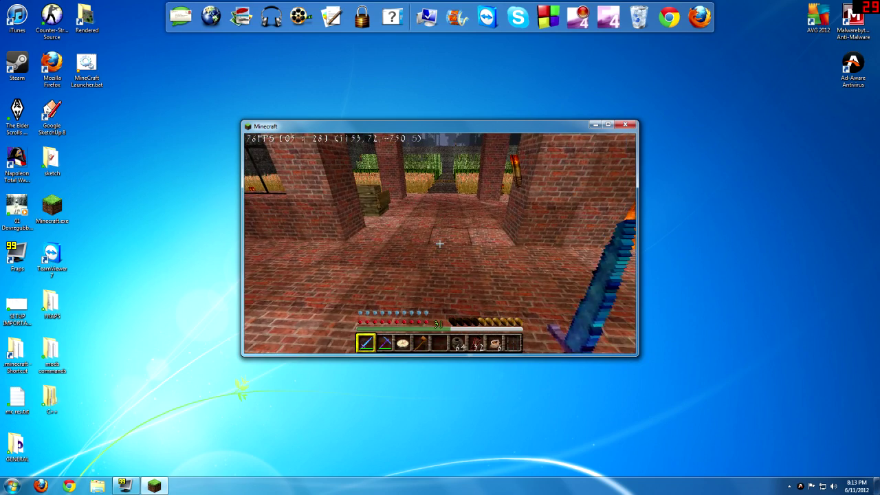
key("Escape")
left_click(415, 294)
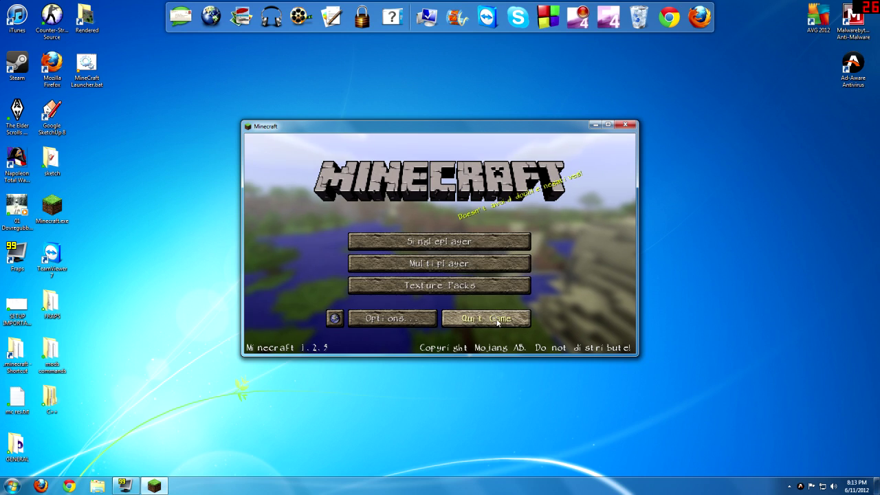
left_click(498, 320)
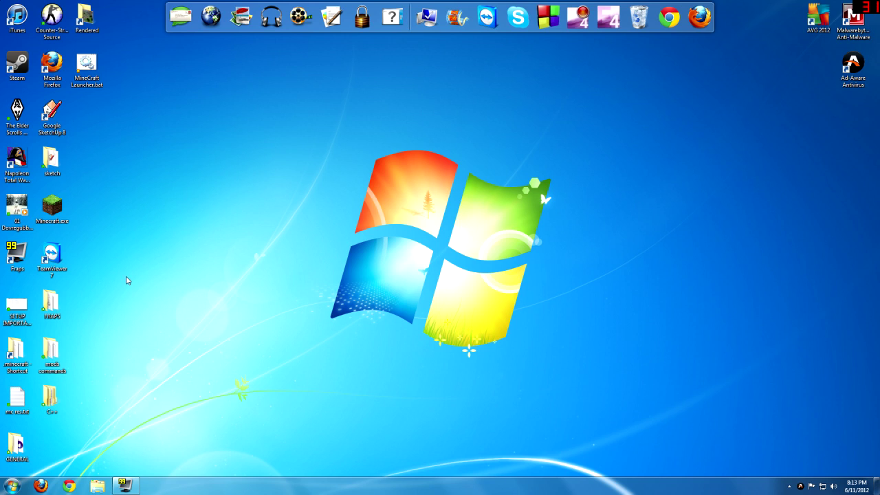
Open the Windows Command Processor.
left_click_drag(119, 261, 224, 192)
left_click(13, 485)
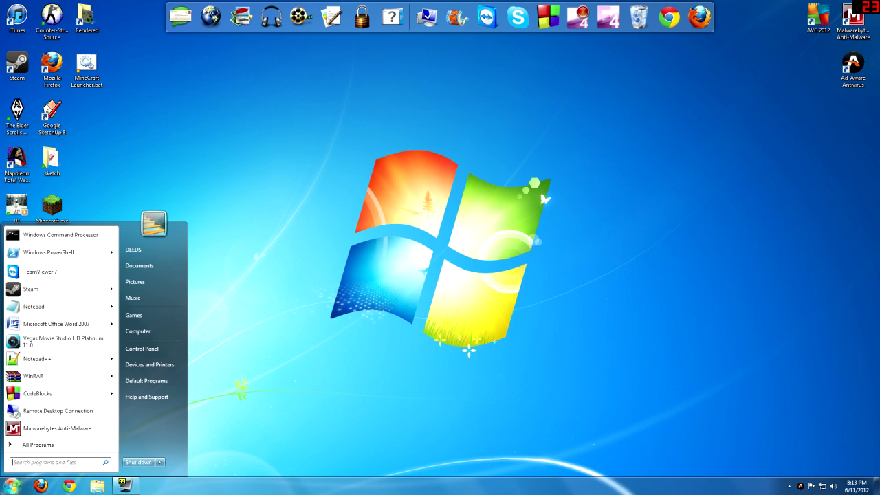
left_click(56, 236)
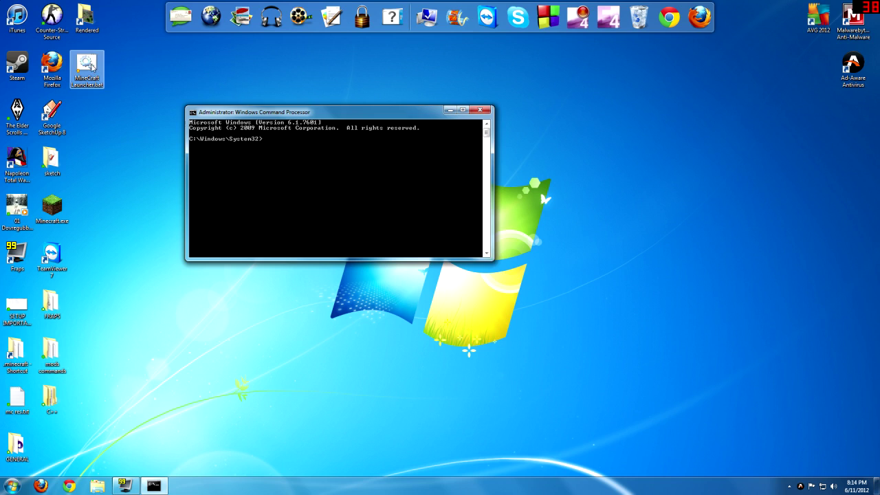
Open MineCraft Launcher.bat in Notepad, examine its start javaw line with the memory arguments and Minecraft.exe path, and close it.
right_click(89, 63)
left_click(138, 96)
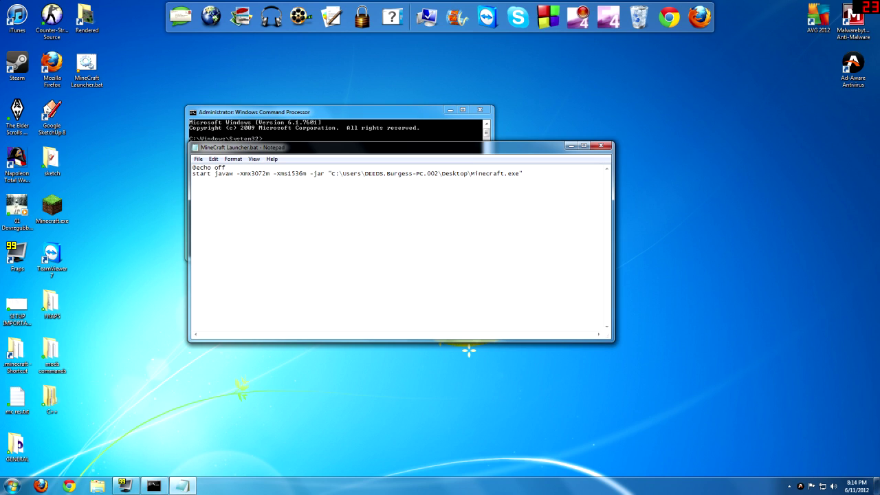
left_click_drag(215, 174, 522, 174)
left_click(522, 174)
left_click_drag(192, 173, 505, 174)
left_click(362, 173)
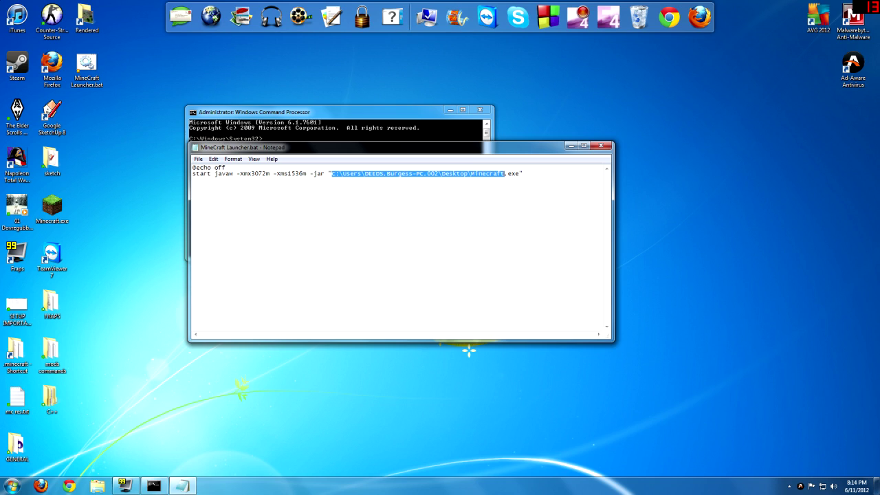
left_click(504, 174)
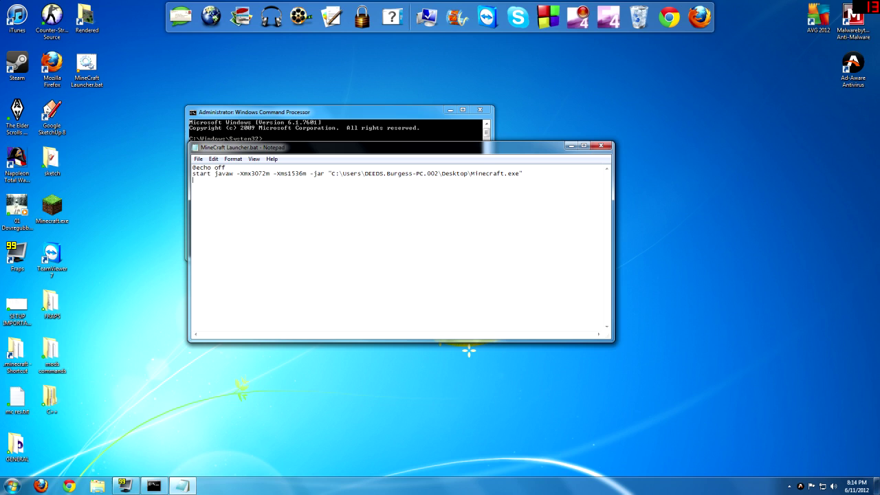
left_click(602, 146)
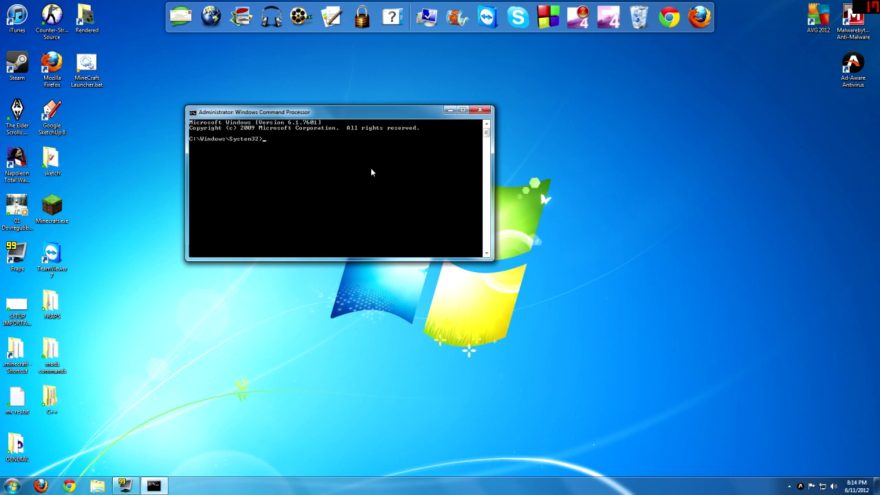
Enter the trial text "skjda" at the command prompt, clear it and close the window.
type("skjda")
key("Escape")
left_click(480, 111)
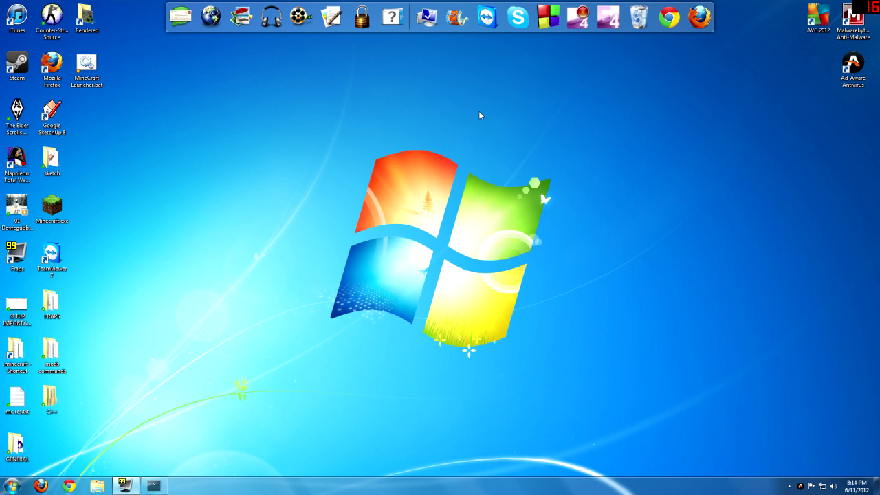
Open MineCraft Launcher.bat for editing again to view its two lines, and close it.
right_click(96, 65)
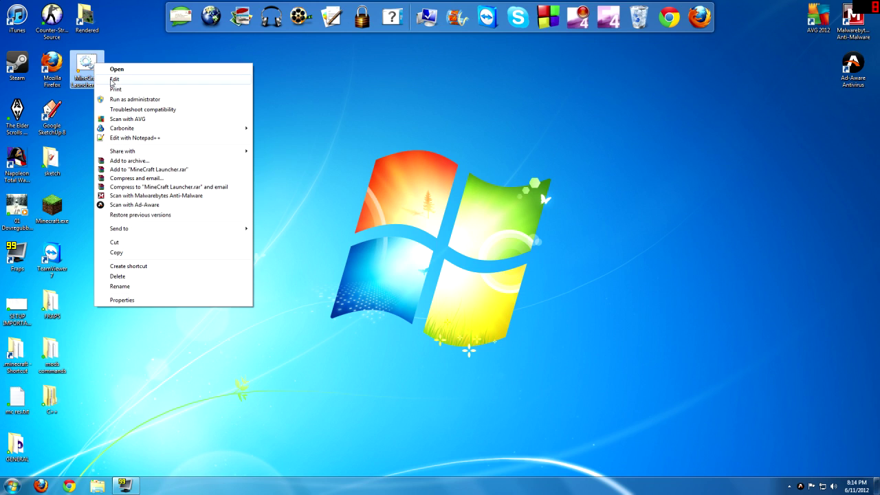
left_click(115, 79)
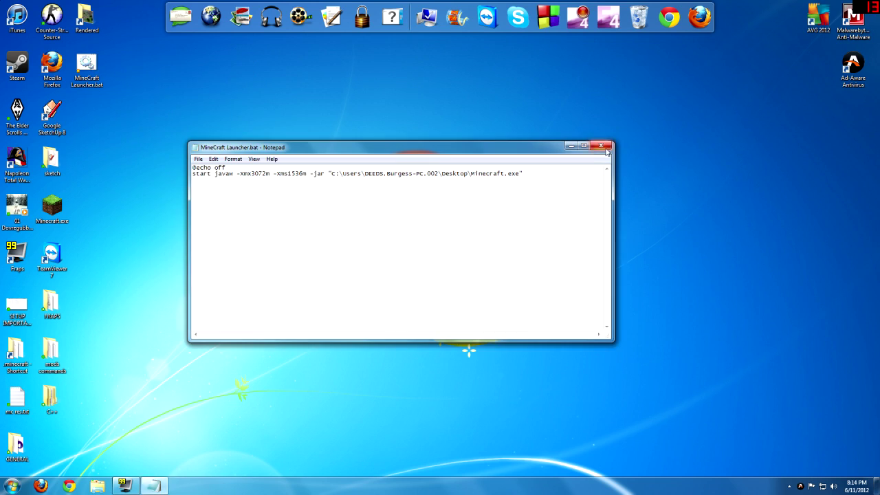
left_click(604, 147)
Create a text document named "utube laucnh.txt" on the desktop and place it below MineCraft Launcher.bat.
right_click(146, 114)
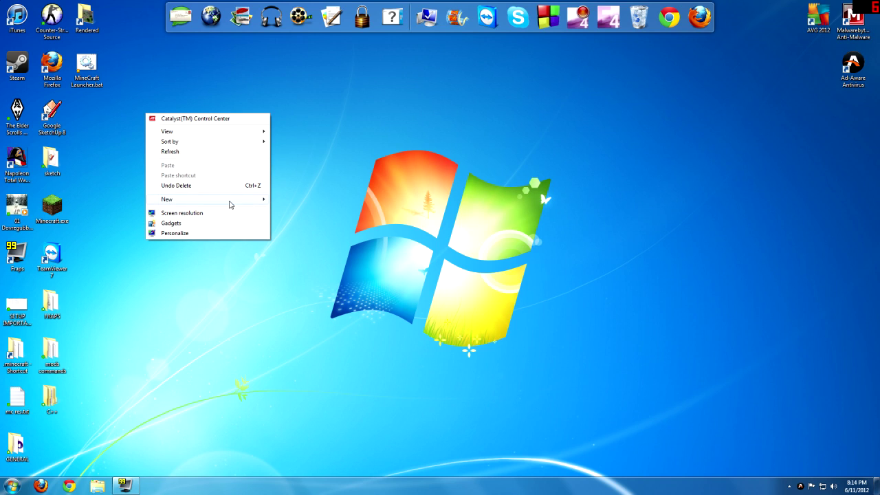
mouse_move(241, 204)
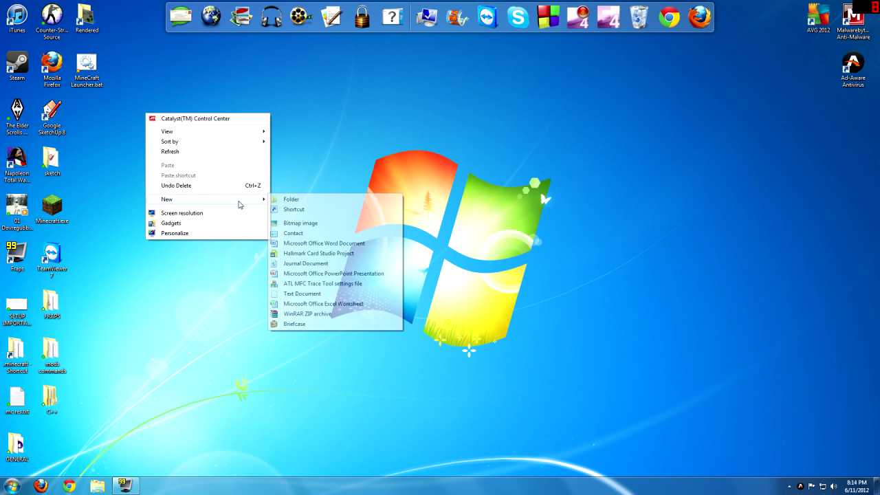
left_click(302, 294)
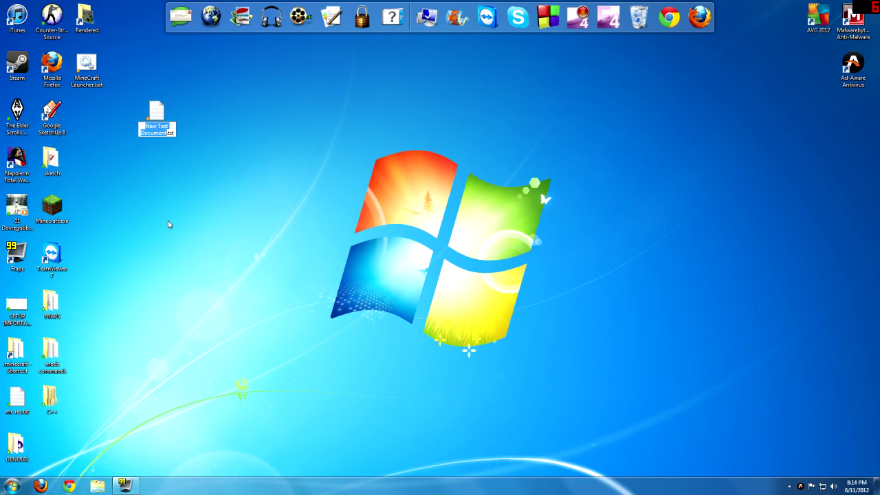
type("utube lauc")
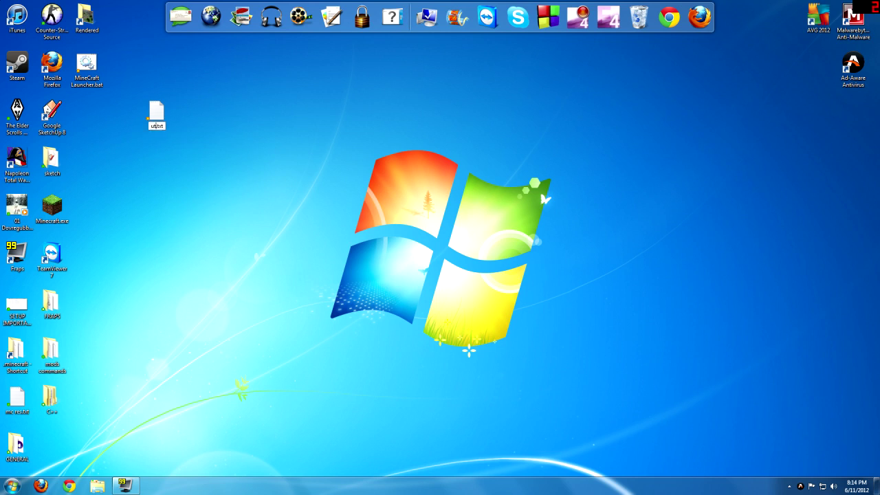
type("nh")
key("Return")
left_click_drag(149, 111, 96, 108)
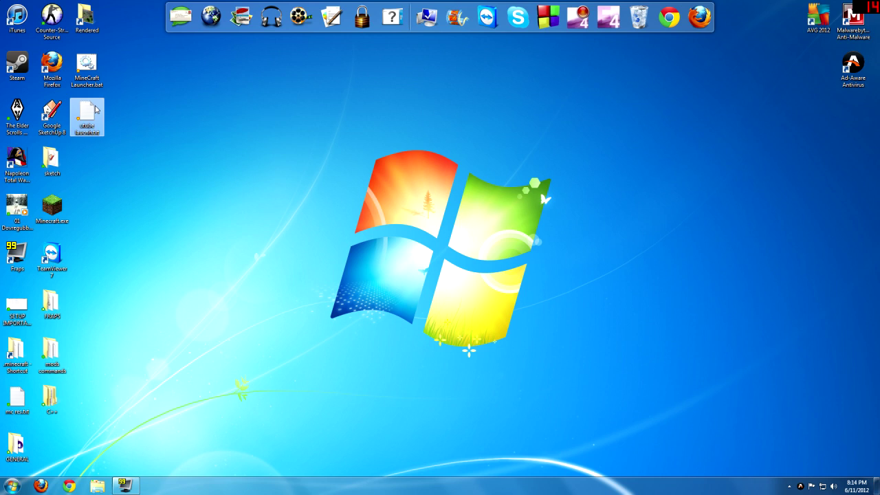
Open utube laucnh.txt in Notepad and open MineCraft Launcher.bat for editing to review its commands.
double_click(97, 109)
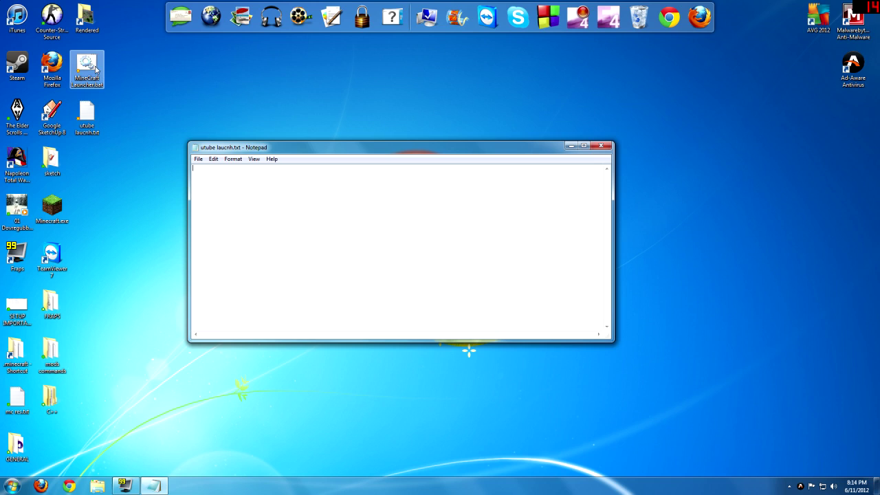
left_click(96, 69)
right_click(96, 69)
left_click(121, 80)
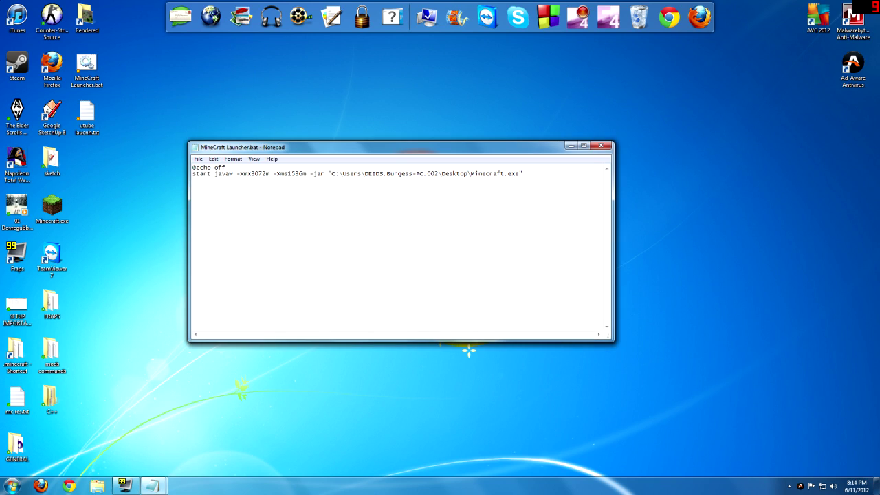
left_click_drag(524, 173, 192, 168)
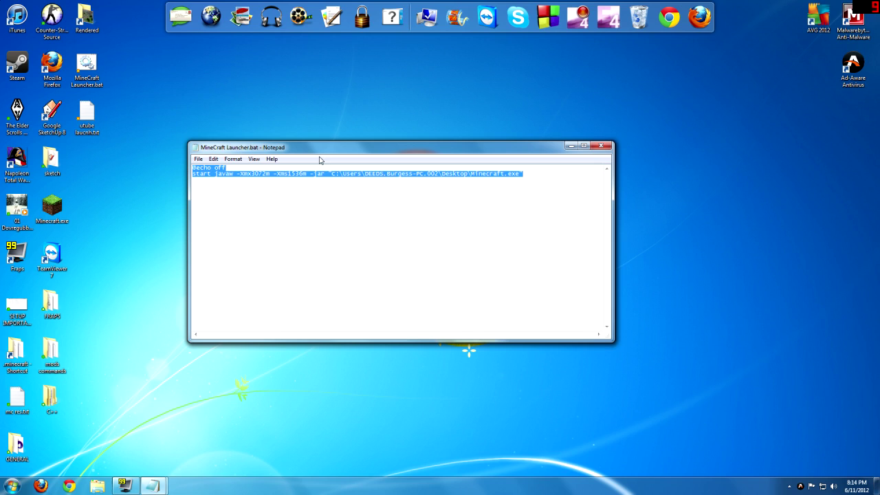
left_click(366, 173)
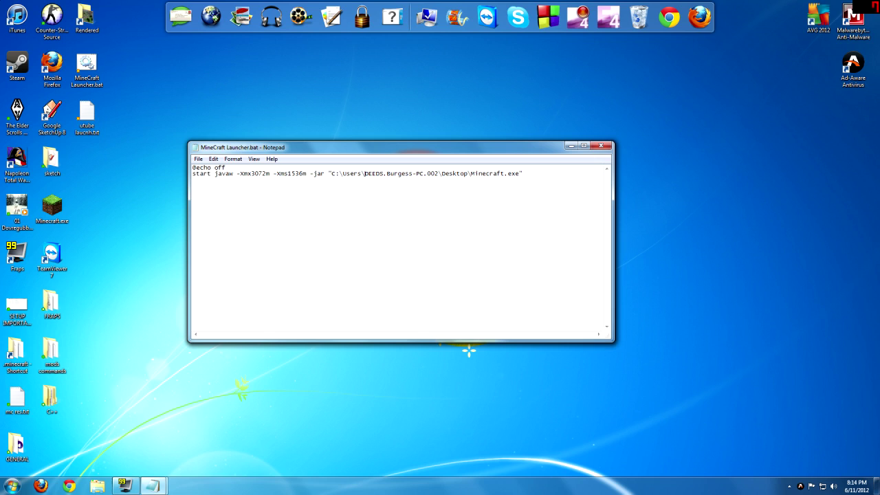
Look up the folder location of Minecraft.exe in its file properties.
left_click(50, 206)
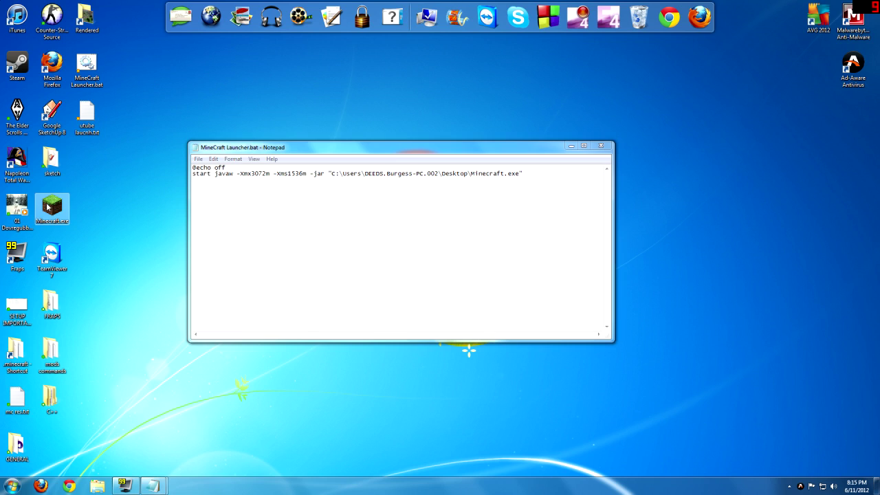
right_click(50, 207)
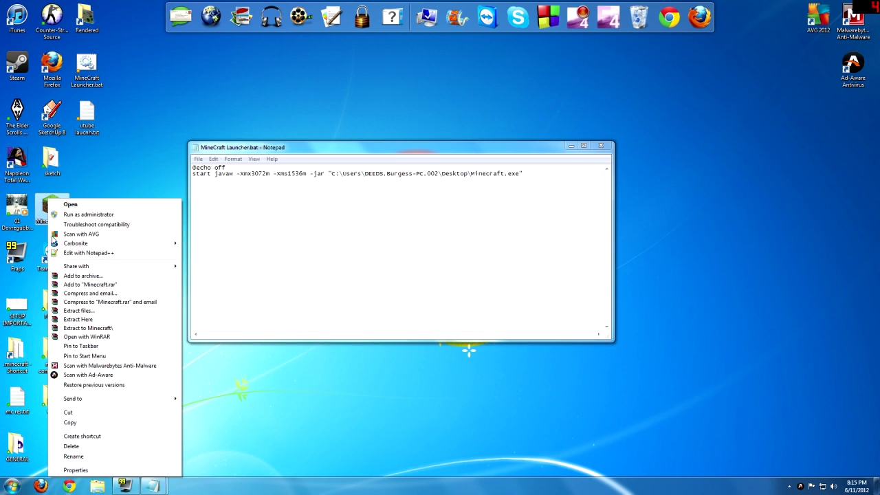
left_click(77, 472)
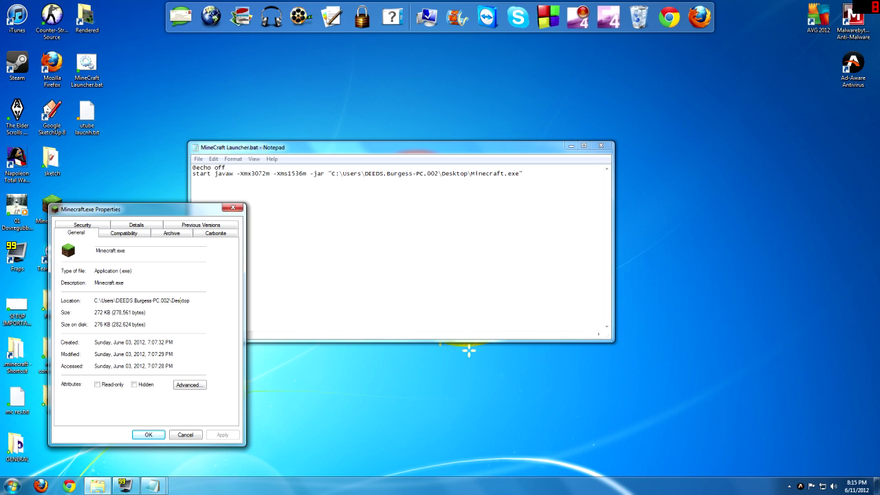
left_click(233, 207)
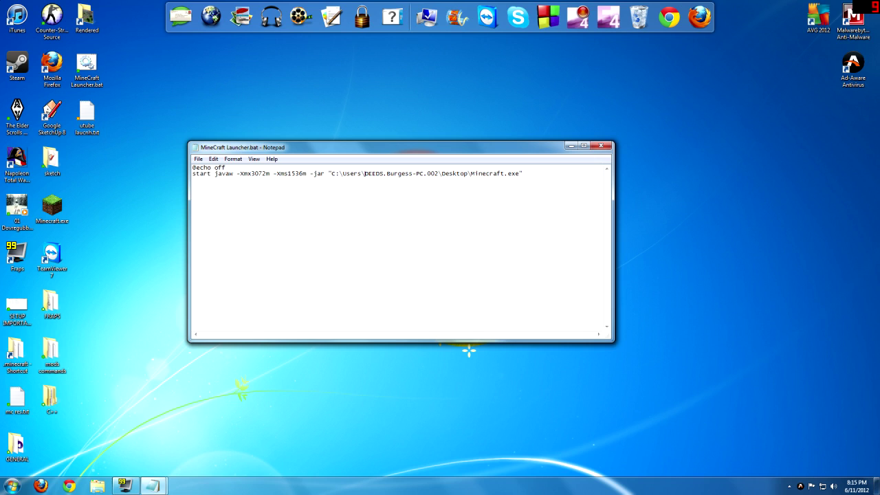
Copy all commands from MineCraft Launcher.bat, close that file, and paste them into utube laucnh.txt without any extra text.
left_click_drag(502, 152, 474, 173)
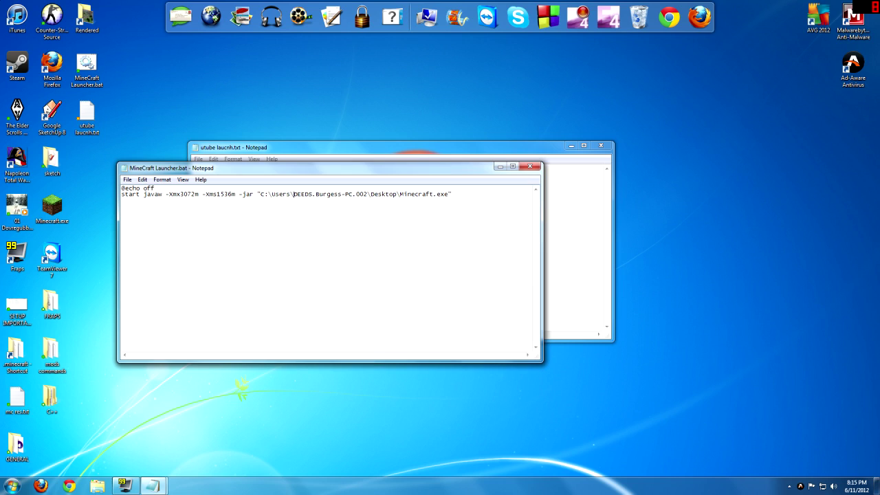
key("ctrl+a")
key("ctrl+c")
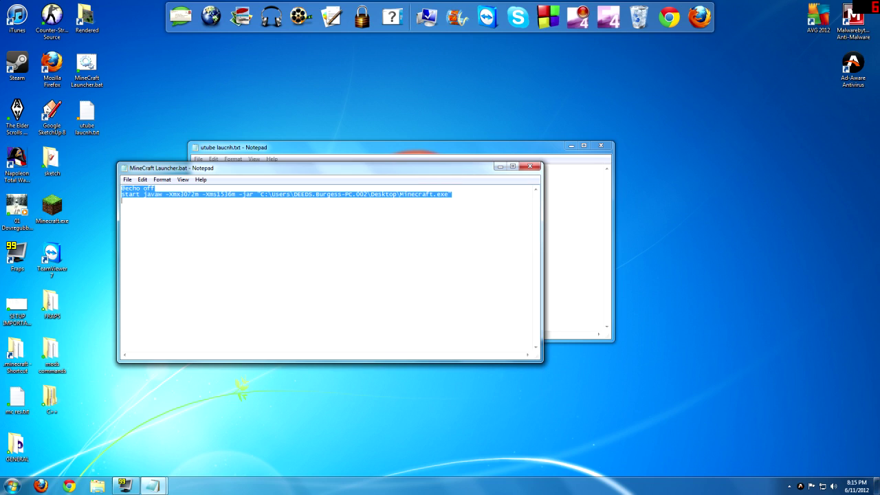
left_click(530, 166)
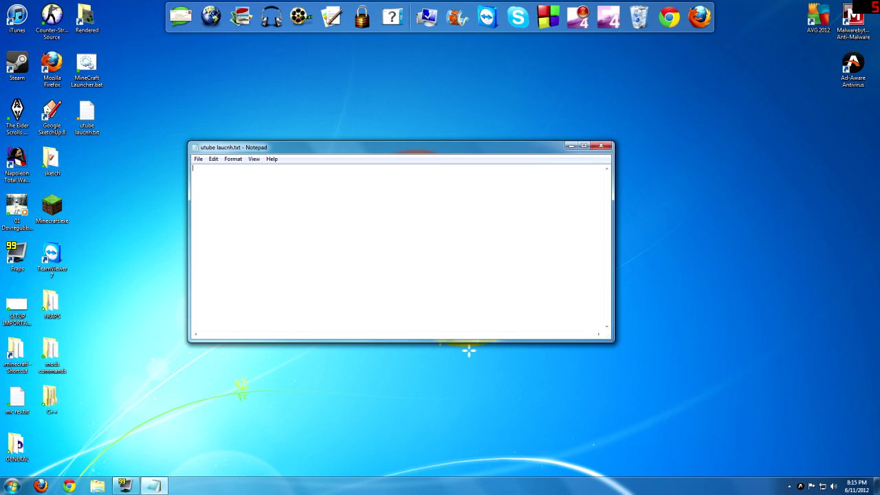
key("ctrl+v")
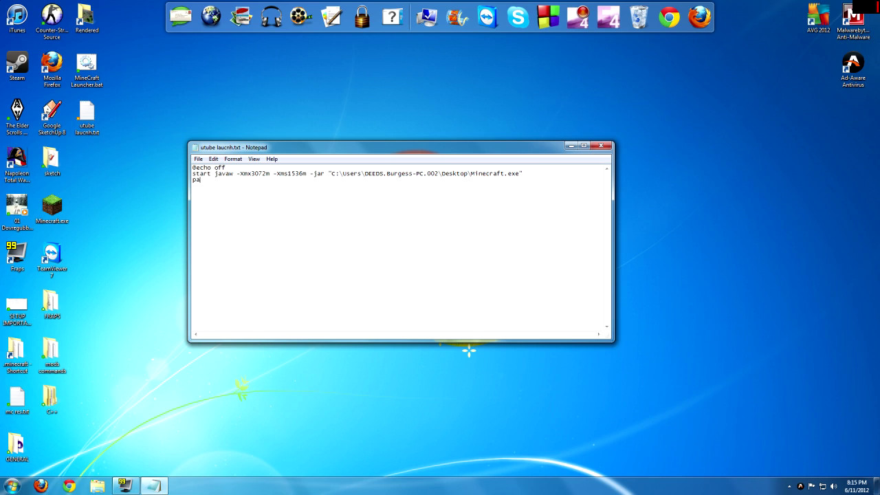
key("BackSpace")
key("BackSpace")
key("BackSpace")
Save the Notepad document to the desktop as a batch file named "utube laucnh.bat".
left_click(198, 160)
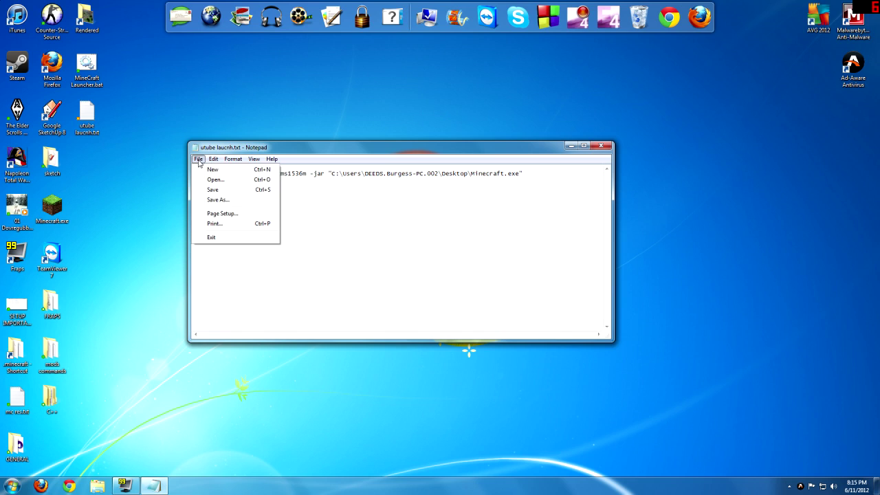
left_click(218, 200)
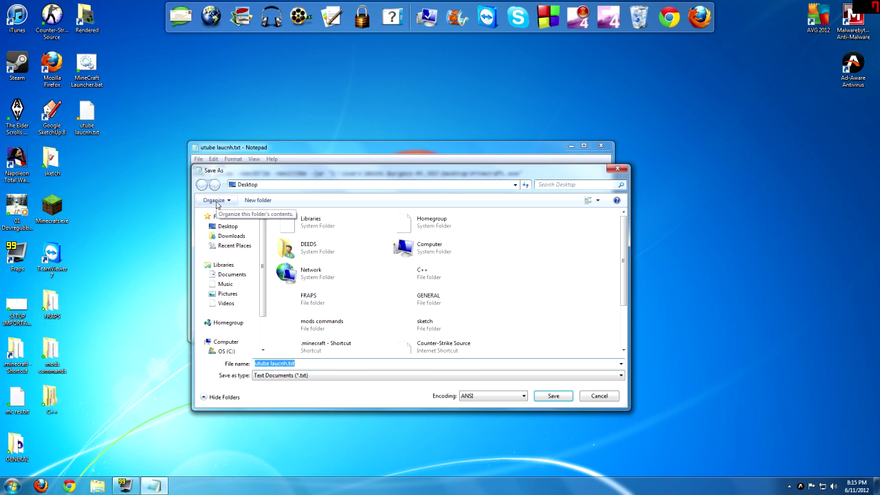
key("End")
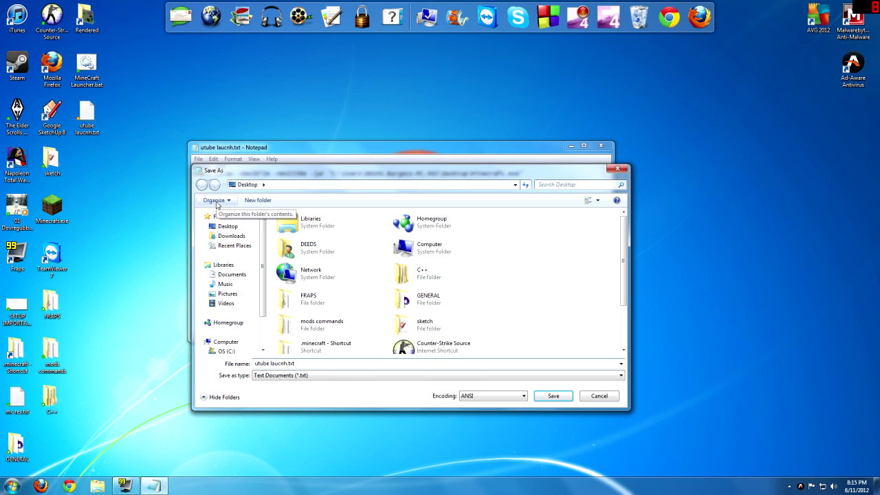
key("BackSpace")
key("BackSpace")
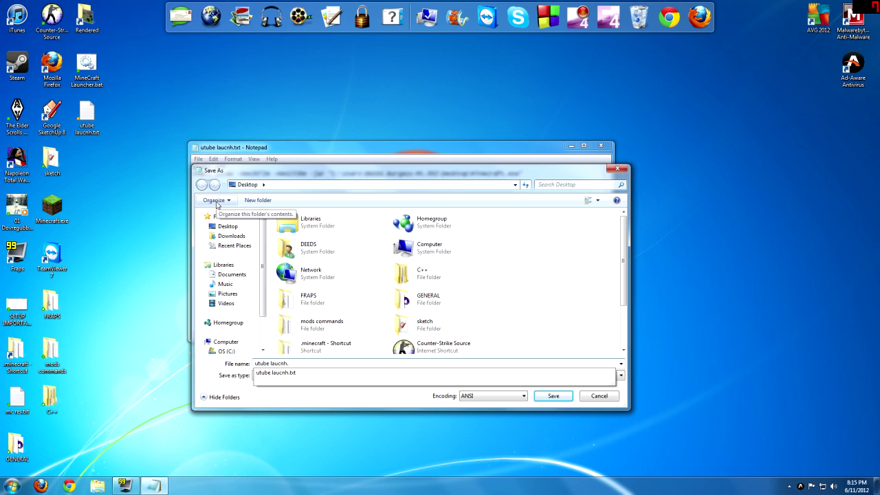
type("bat")
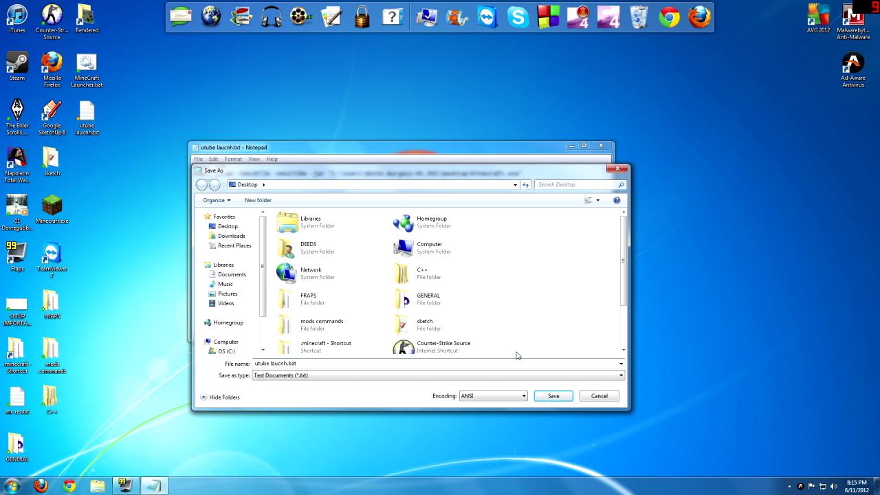
left_click(553, 397)
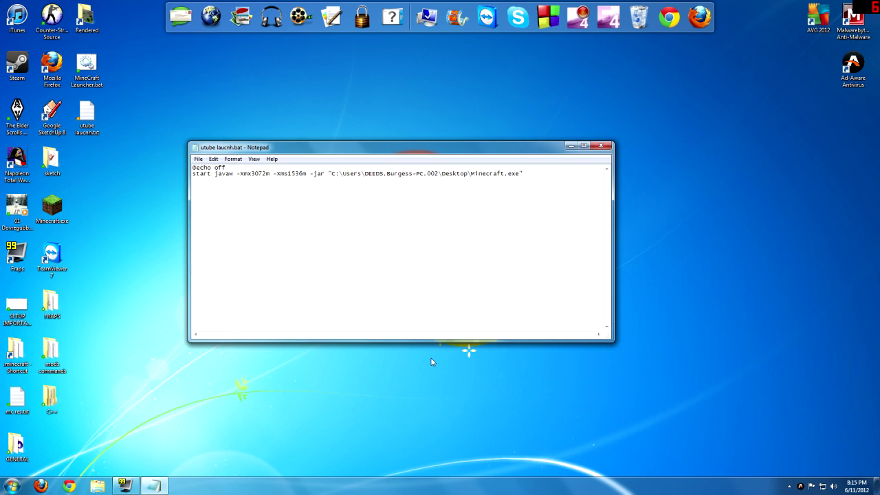
Close the document, move utube laucnh.txt aside on the desktop, and place utube laucnh.bat directly below MineCraft Launcher.bat.
left_click(67, 442)
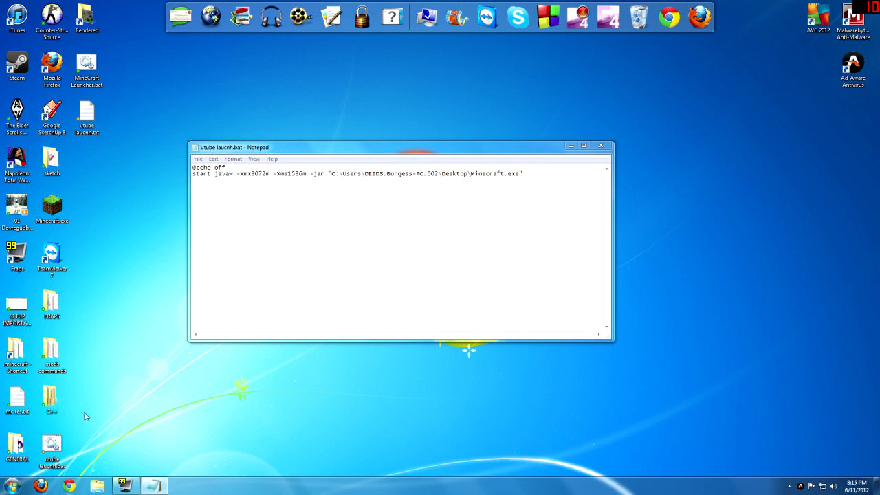
left_click_drag(86, 416, 86, 164)
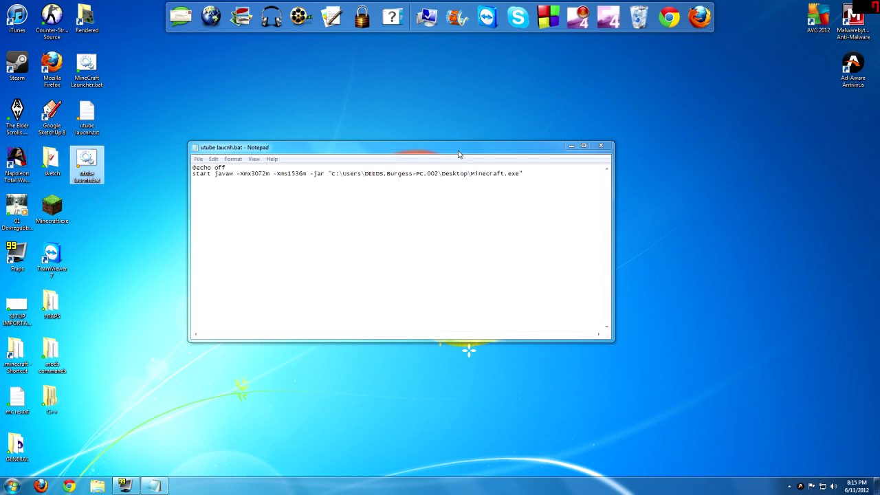
left_click(601, 146)
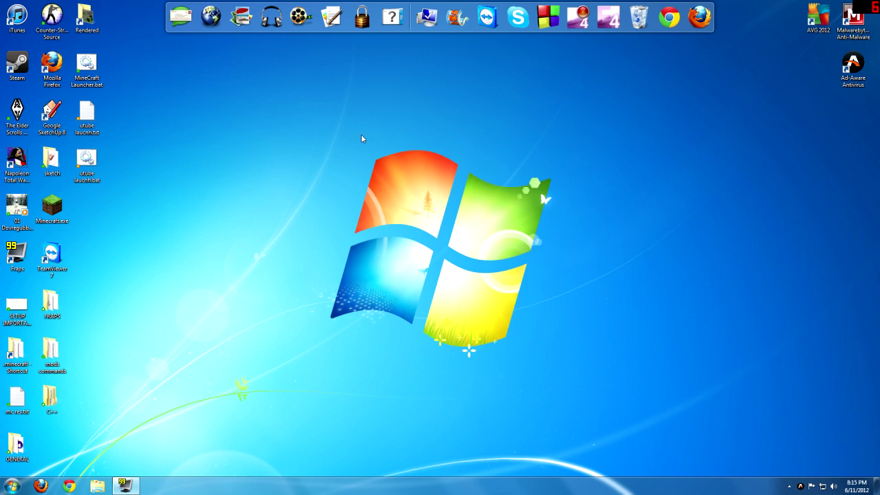
left_click_drag(87, 116, 122, 259)
left_click_drag(89, 165, 99, 119)
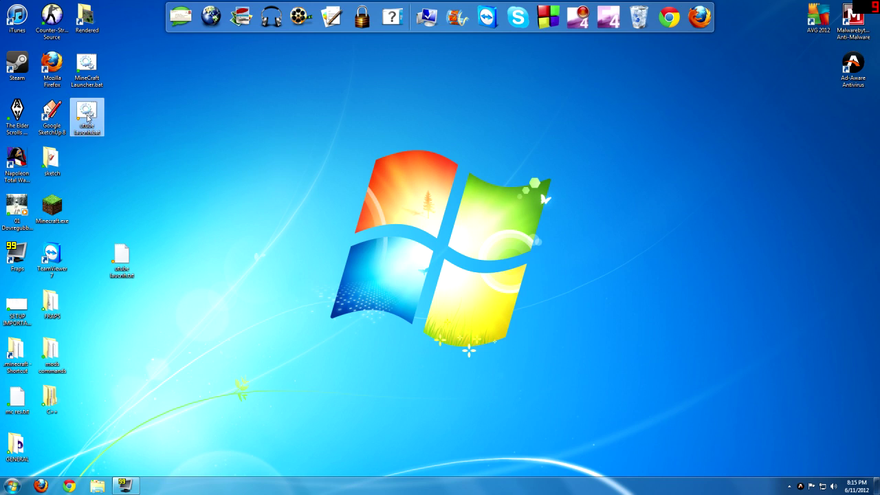
Open utube laucnh.bat for editing, examine its -Xmx and -Xms memory values, and close it without changes.
right_click(90, 115)
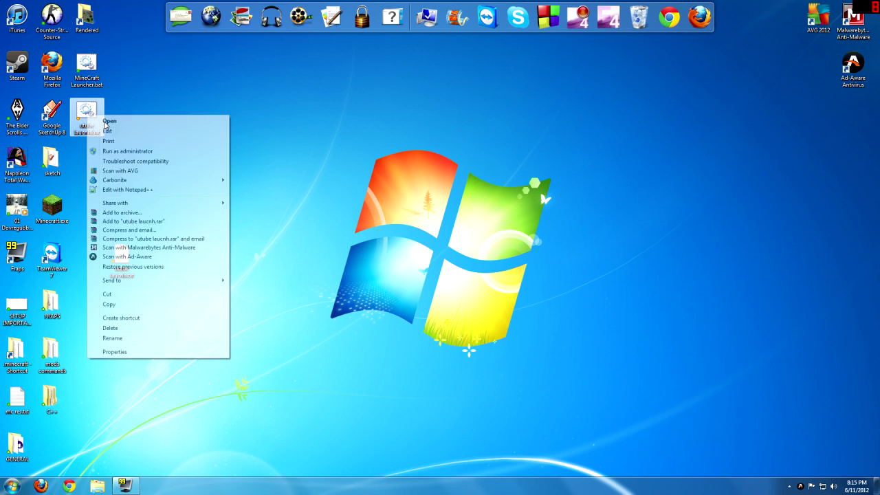
left_click(109, 131)
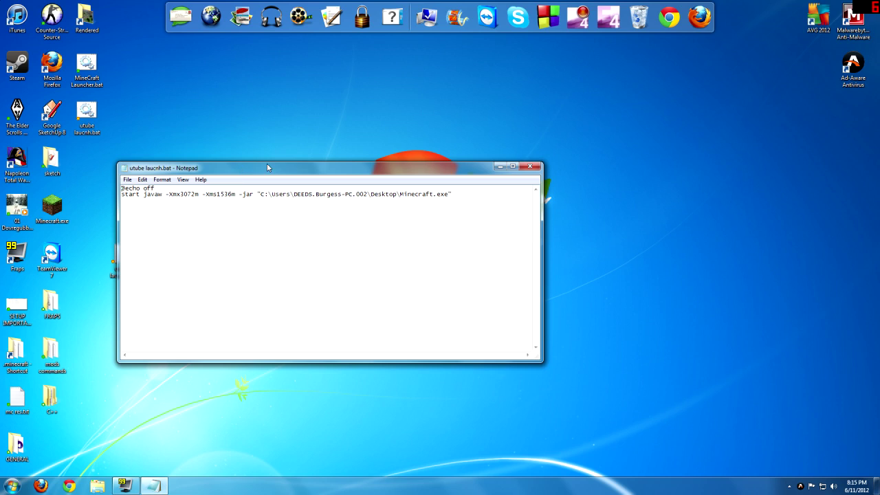
left_click_drag(249, 170, 279, 166)
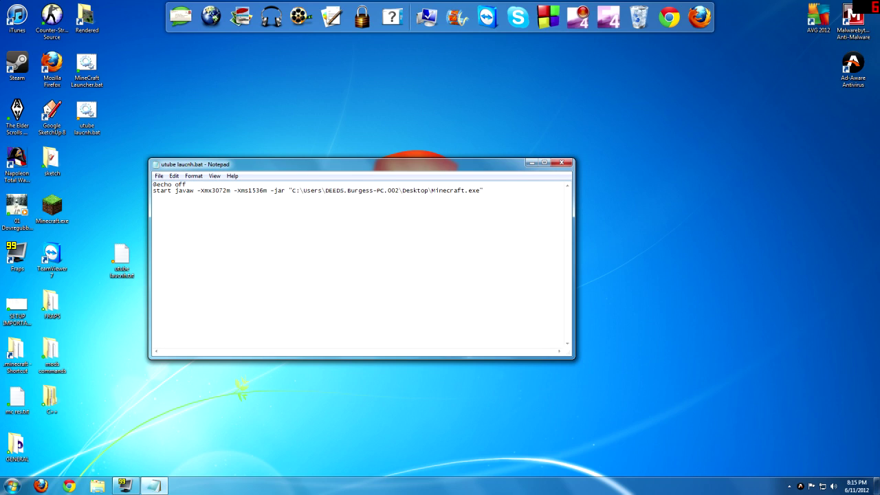
left_click_drag(212, 191, 227, 190)
left_click(247, 190)
left_click_drag(248, 190, 259, 191)
key("Right")
left_click_drag(231, 190, 211, 191)
left_click(212, 191)
left_click(563, 163)
Run utube laucnh.bat, log in to Minecraft with the remembered account, and join the multiplayer server.
left_click(93, 118)
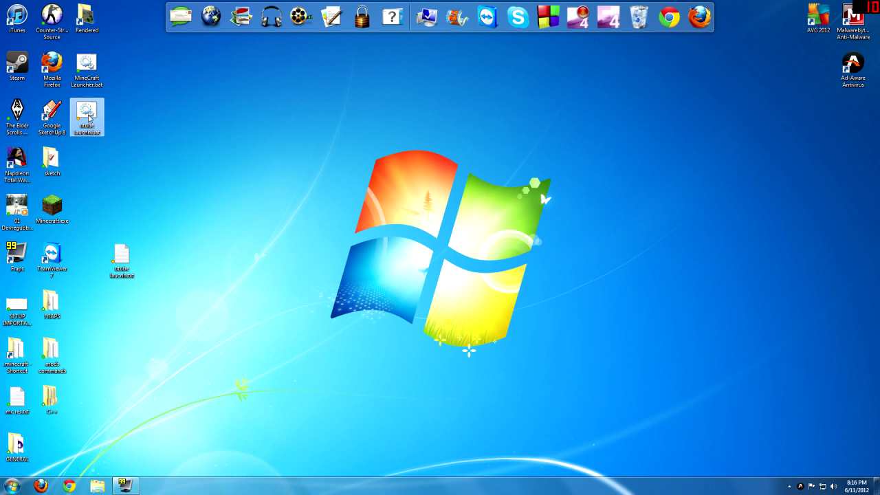
key("Return")
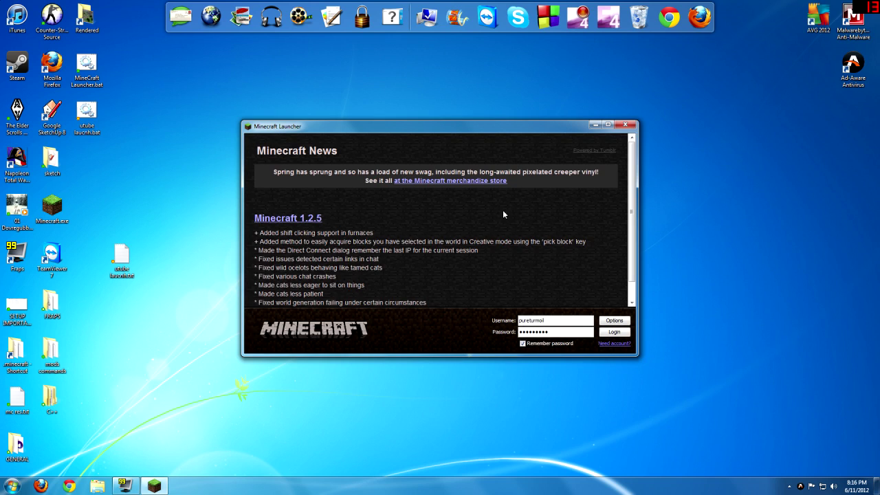
left_click(612, 331)
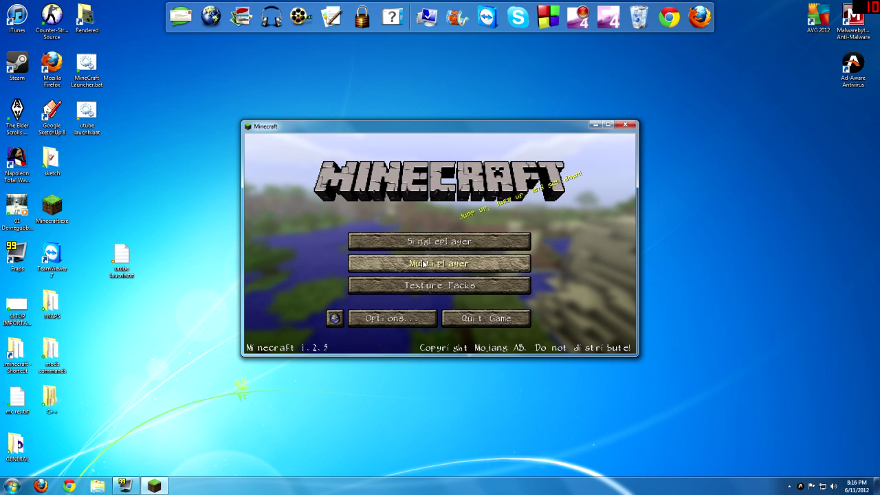
left_click(424, 263)
double_click(367, 233)
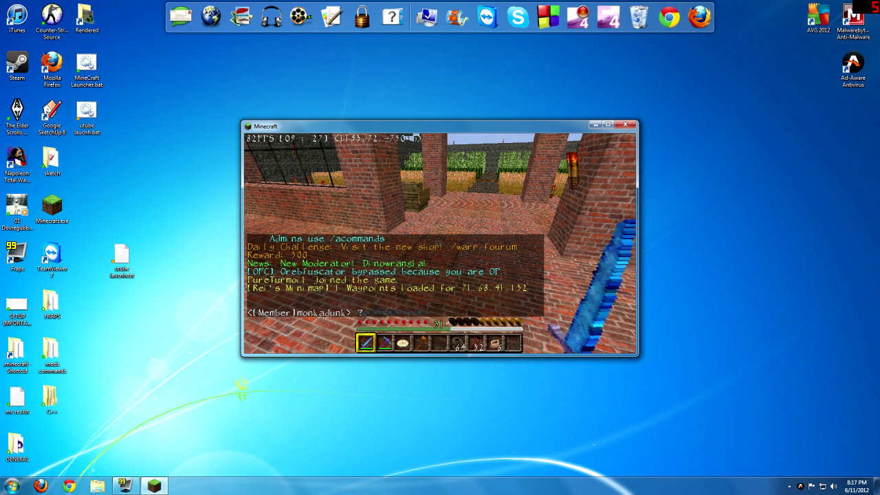
Check the used and allocated memory on Minecraft's debug screen while walking around, and hide the screen again.
key("F3")
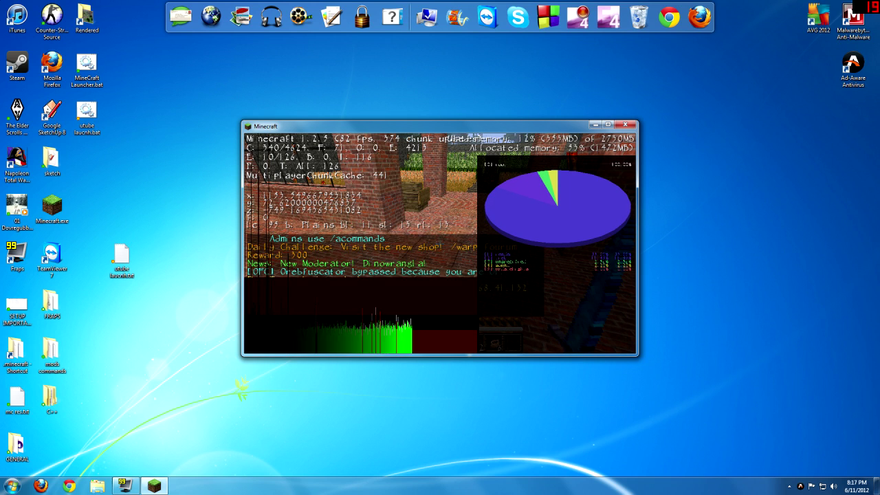
key("w")
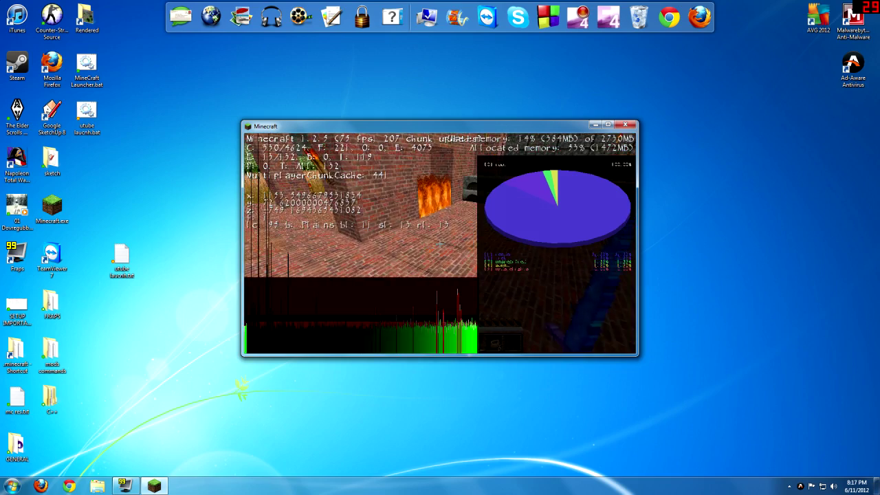
key("w")
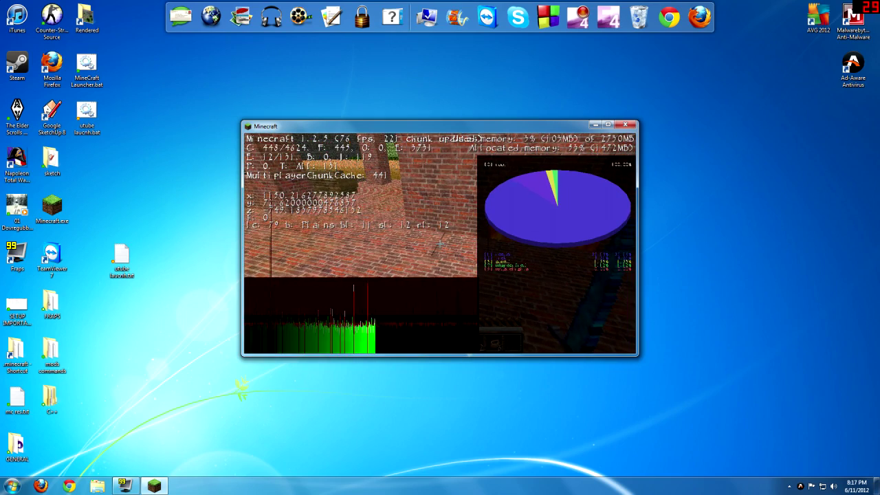
mouse_move(440, 244)
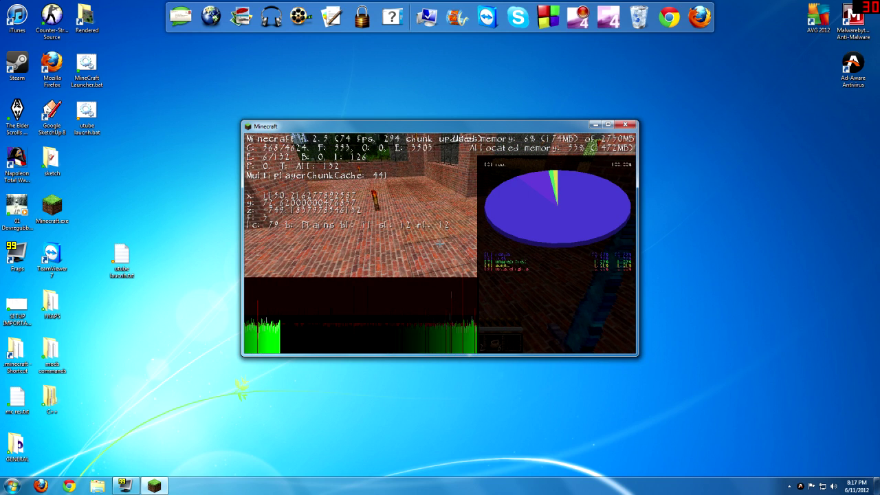
key("F3")
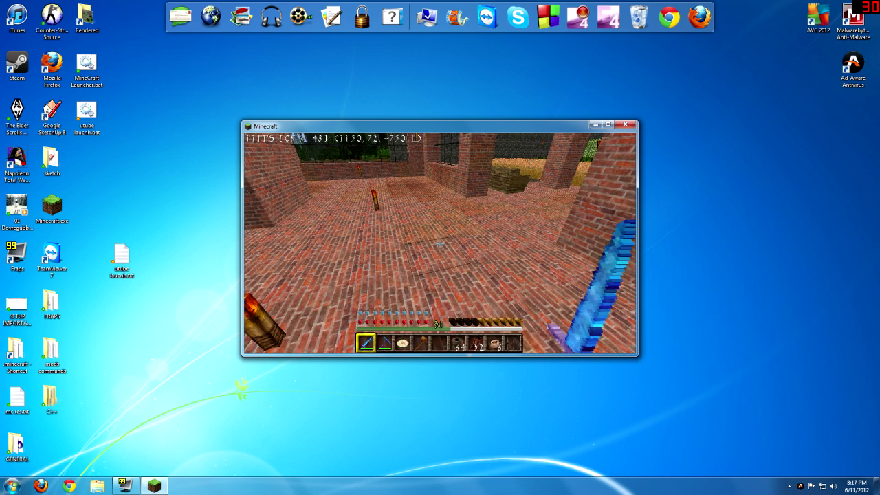
Leave the multiplayer server and quit Minecraft.
key("Escape")
left_click(452, 296)
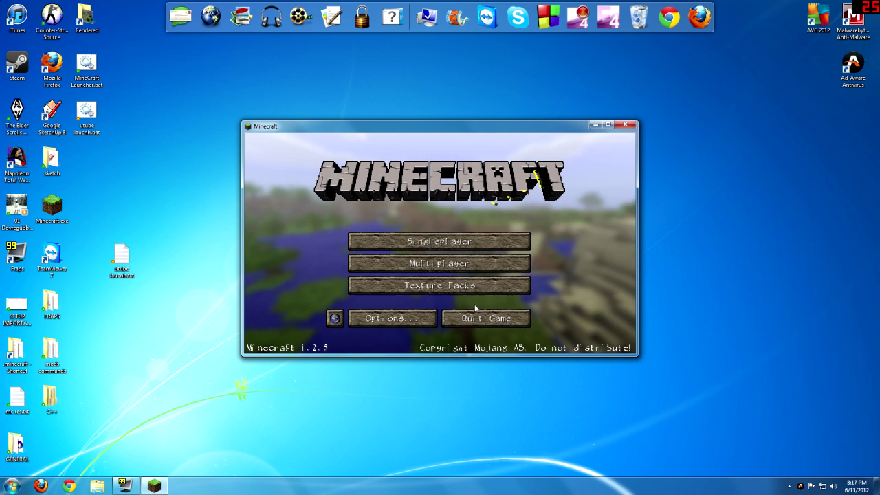
left_click(485, 316)
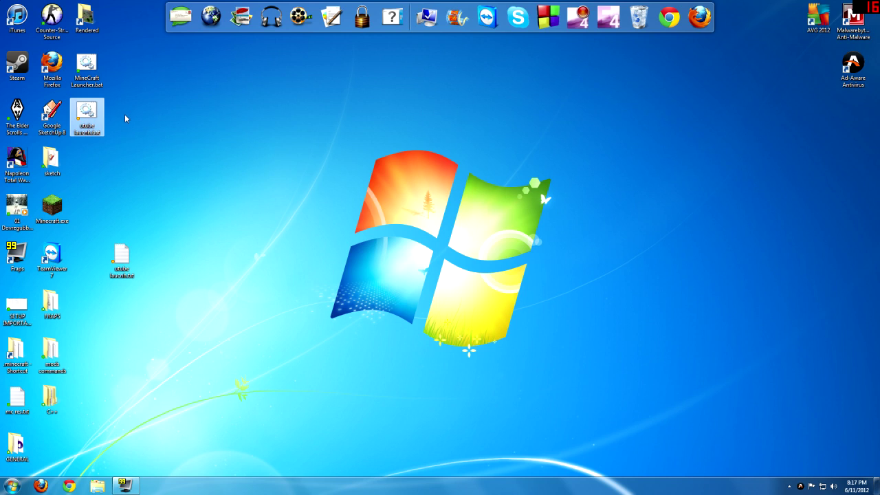
Delete utube laucnh.txt and utube laucnh.bat from the desktop.
left_click_drag(152, 288, 78, 115)
key("Delete")
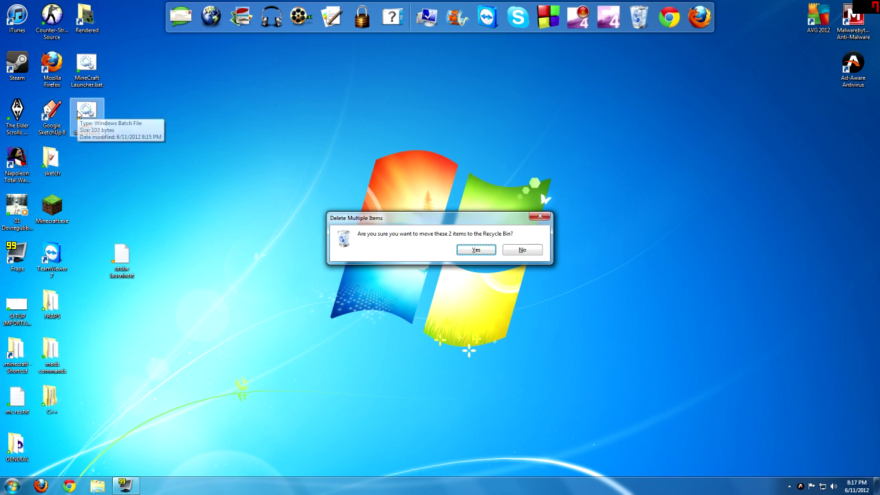
key("Return")
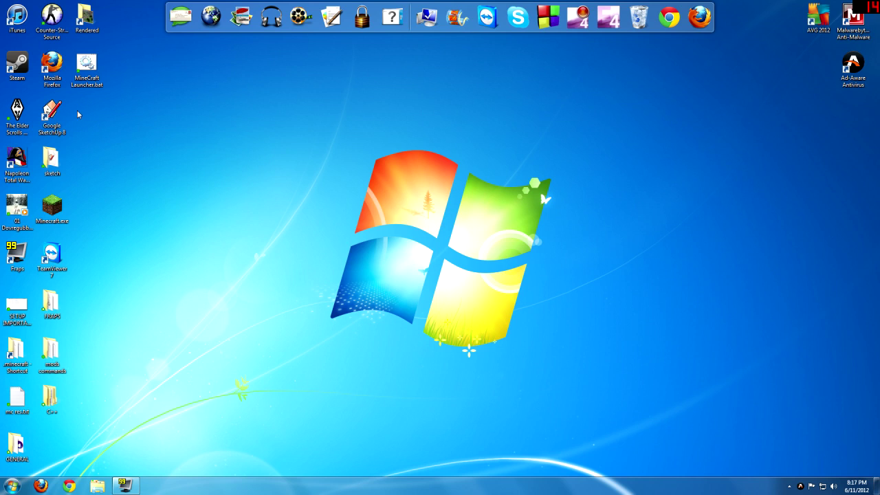
Add MineCraft Launcher.bat to the desktop dock, between the Windows logo shortcut and Expression Encoder 4 Screen Capture.
left_click(84, 68)
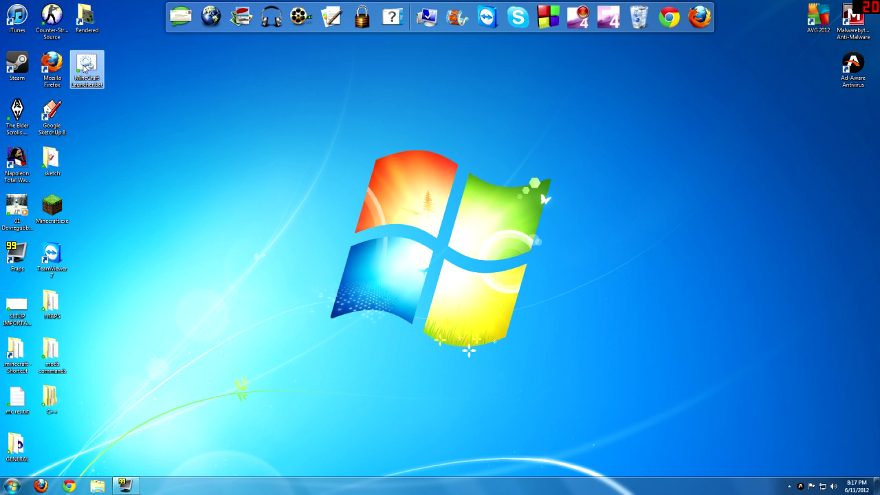
right_click(84, 68)
key("Escape")
left_click_drag(86, 68, 563, 21)
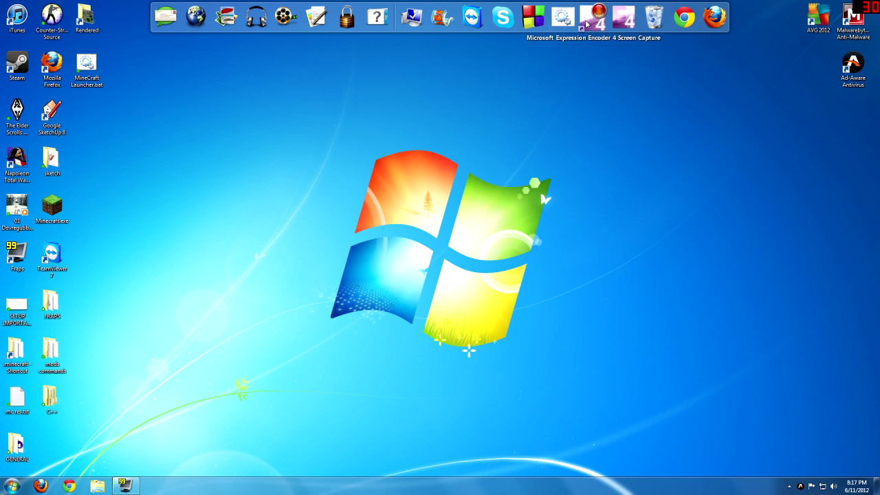
Change the dock icon of MineCraft Launcher.bat to minecraft_icon_by_dharmainitiative2010-d33ca5p.png from the Pictures library.
right_click(565, 20)
left_click(599, 67)
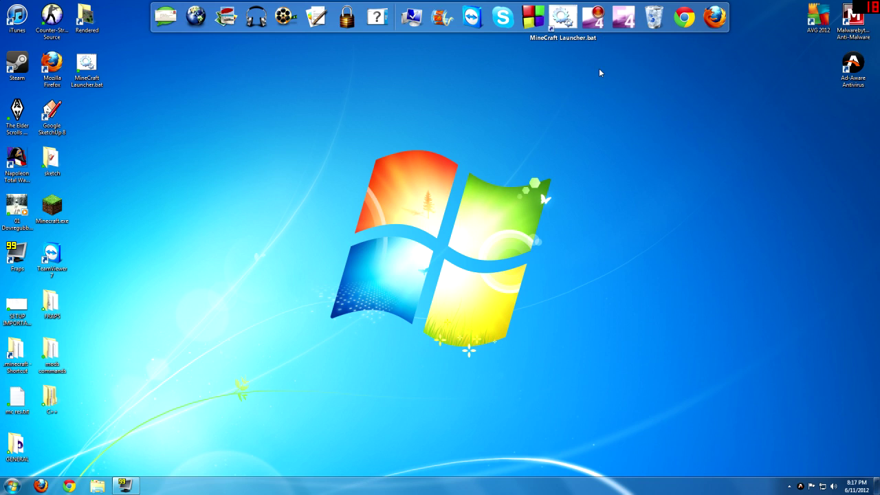
left_click(507, 292)
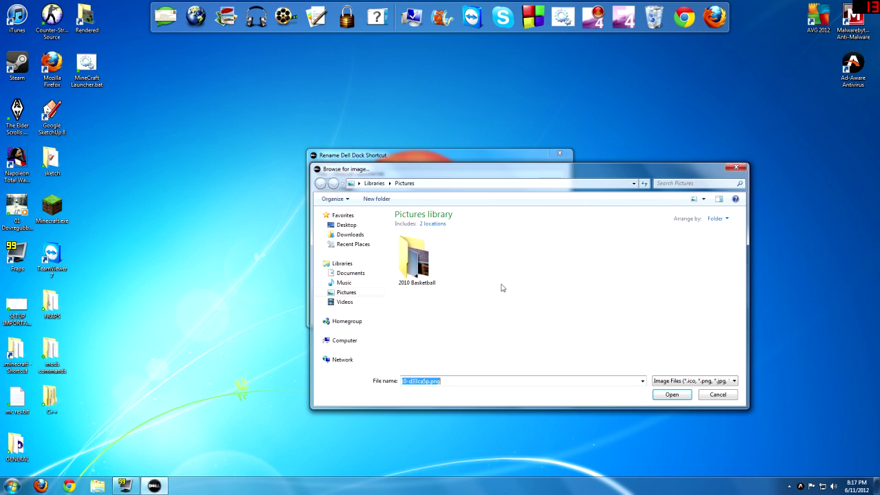
left_click(698, 321)
double_click(698, 321)
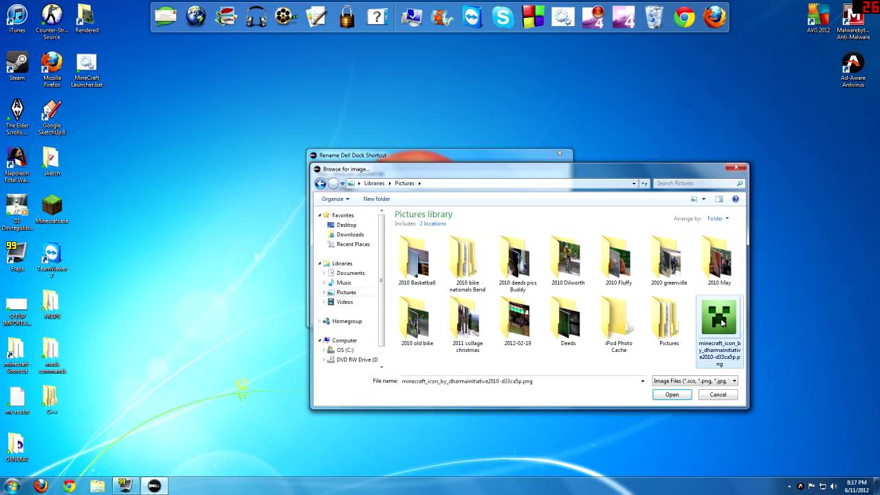
left_click(514, 314)
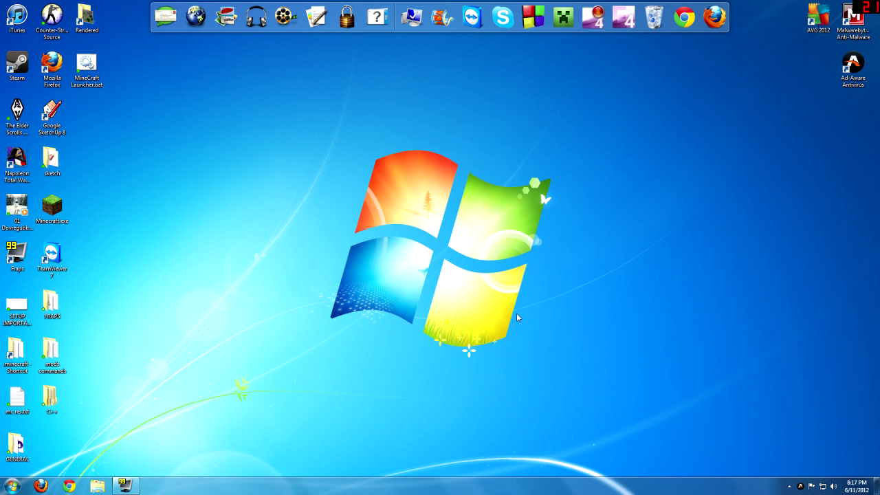